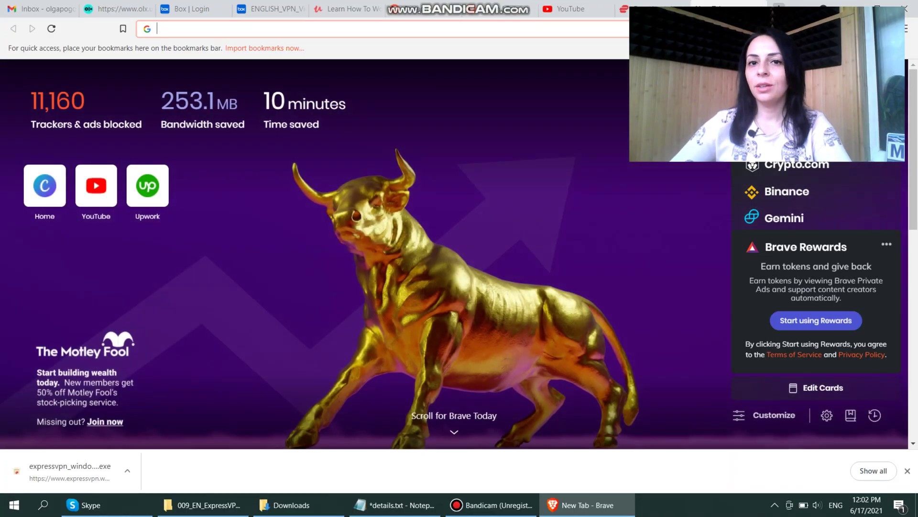
Step: Search Google for 'expressvpn' and scroll down to the official expressvpn.com result
{"action": "type", "text": "expressvpn"}
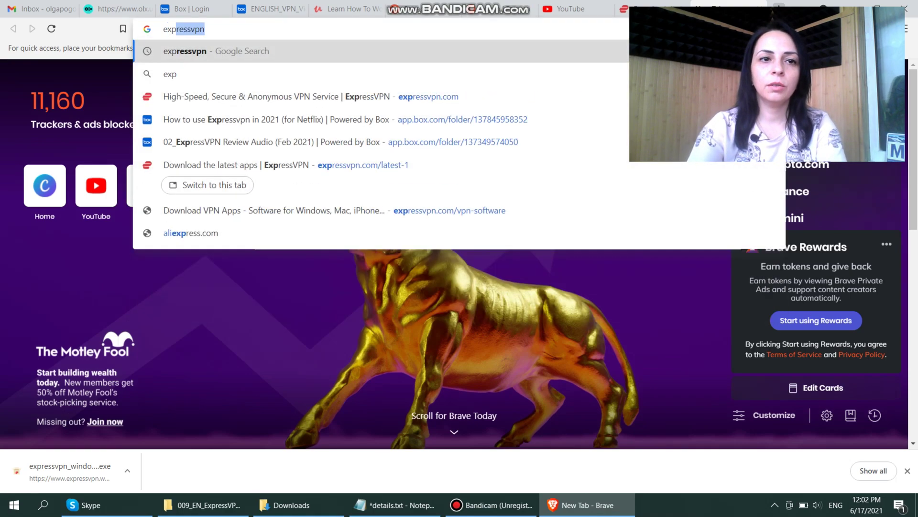
{"action": "key", "text": "Return"}
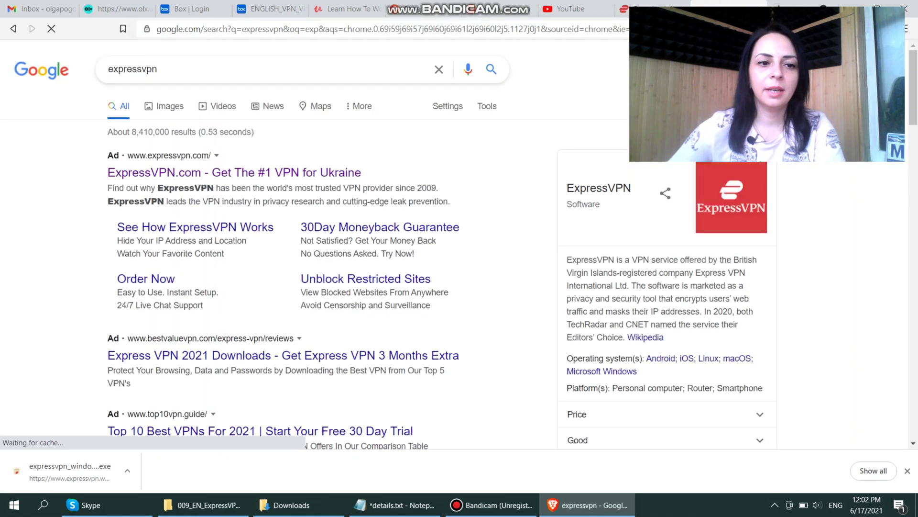
{"action": "scroll", "coordinate": [287, 239], "scroll_direction": "down", "scroll_amount": 3}
{"action": "scroll", "coordinate": [273, 196], "scroll_direction": "down", "scroll_amount": 3}
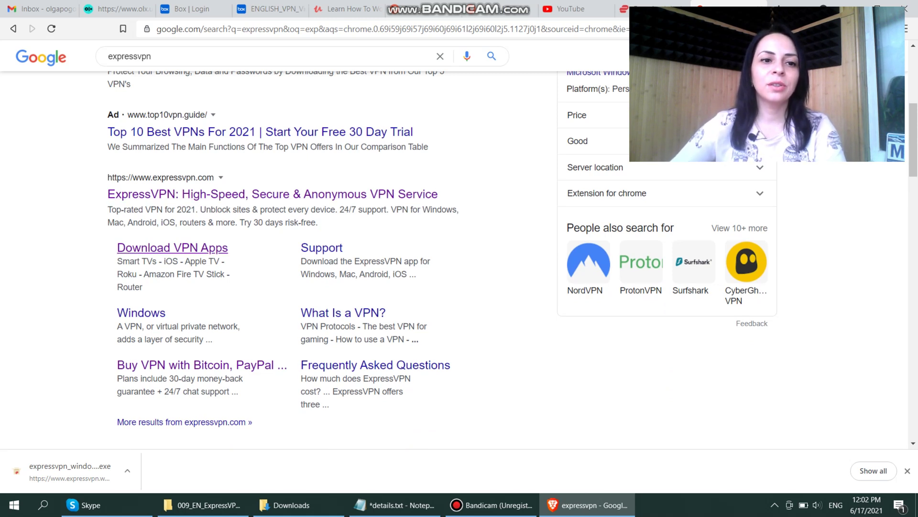
Step: Open the Download VPN Apps page, check the subscription plan prices, then go back
{"action": "left_click", "coordinate": [173, 248]}
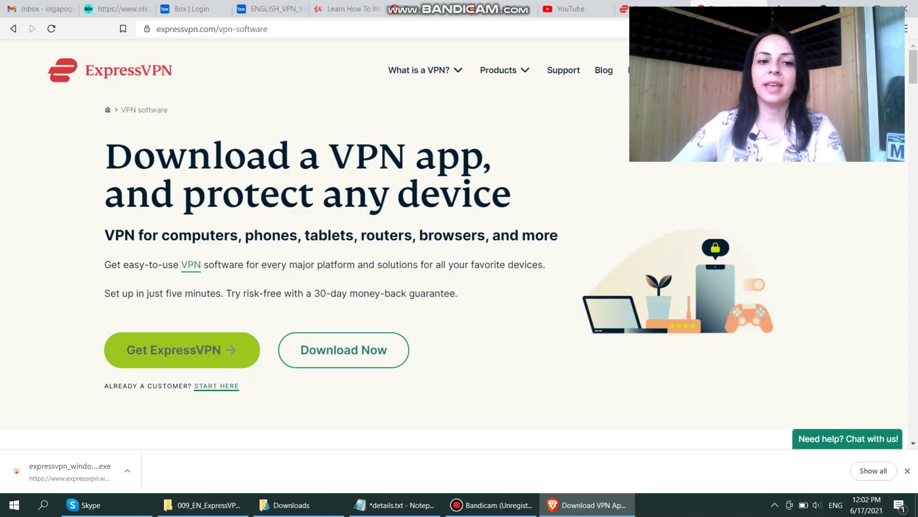
{"action": "left_click", "coordinate": [182, 349]}
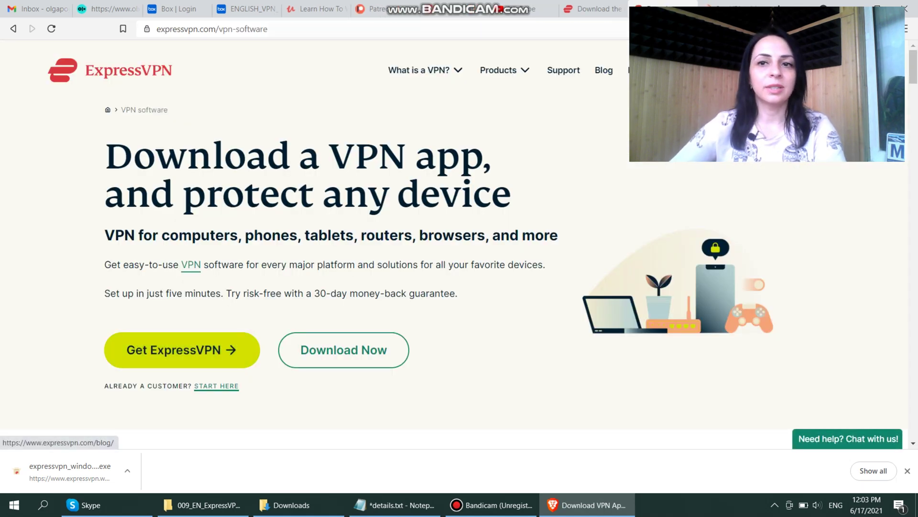
{"action": "scroll", "coordinate": [460, 244], "scroll_direction": "down", "scroll_amount": 6}
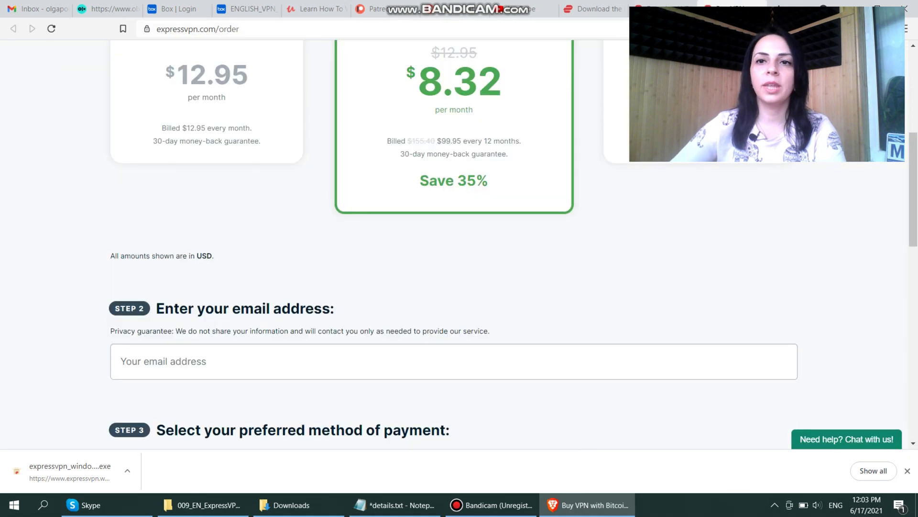
{"action": "key", "text": "alt+Left"}
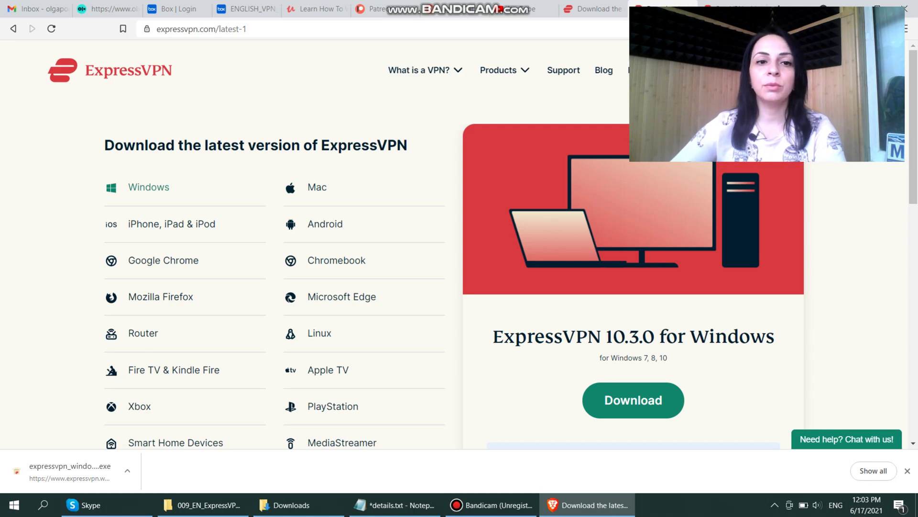
Step: Highlight the ExpressVPN 10.3.0 for Windows version heading on the download page
{"action": "scroll", "coordinate": [460, 244], "scroll_direction": "down", "scroll_amount": 1}
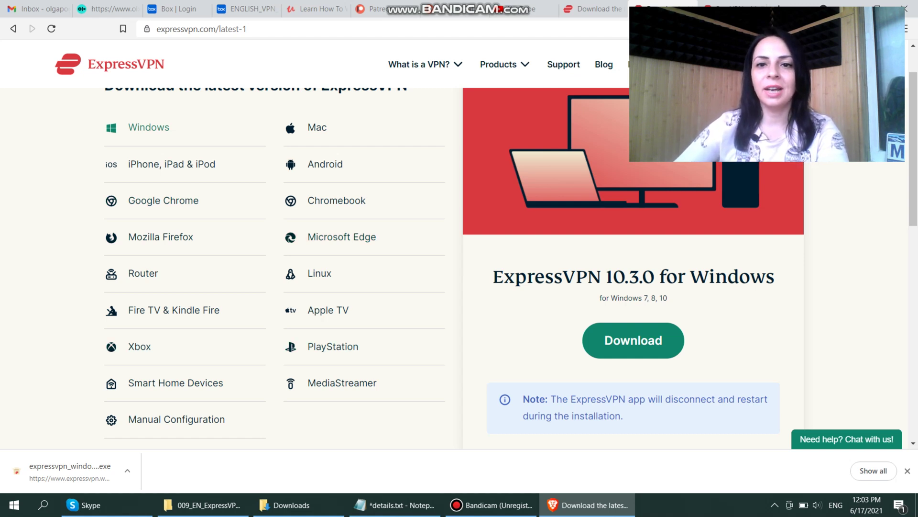
{"action": "scroll", "coordinate": [459, 268], "scroll_direction": "up", "scroll_amount": 1}
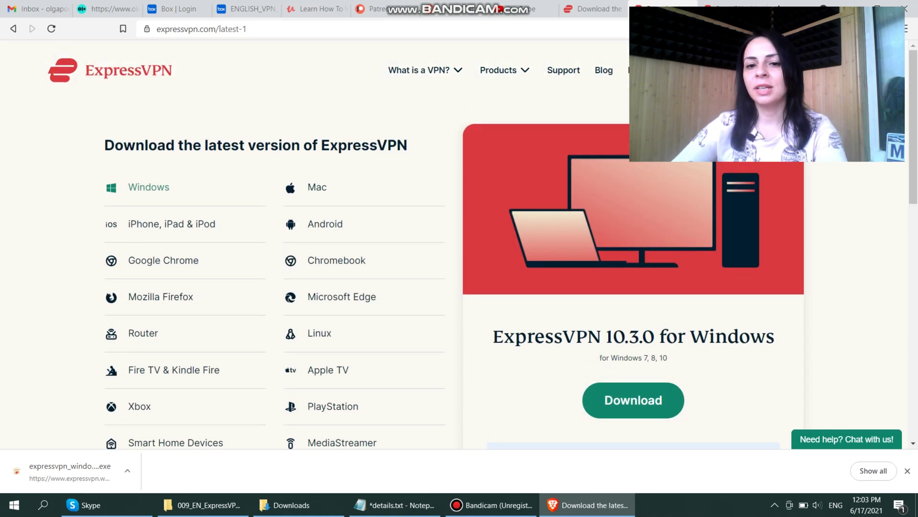
{"action": "left_click_drag", "start_coordinate": [514, 337], "coordinate": [766, 336]}
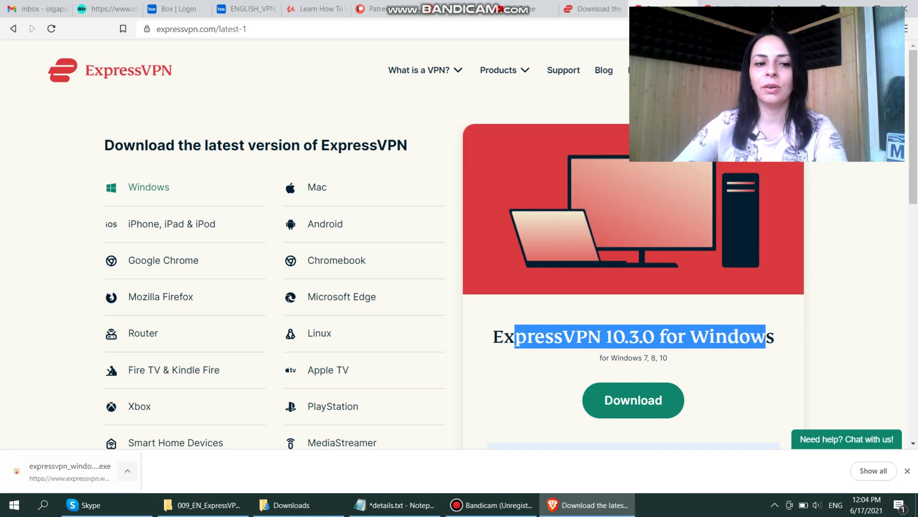
{"action": "key", "text": "alt+Tab"}
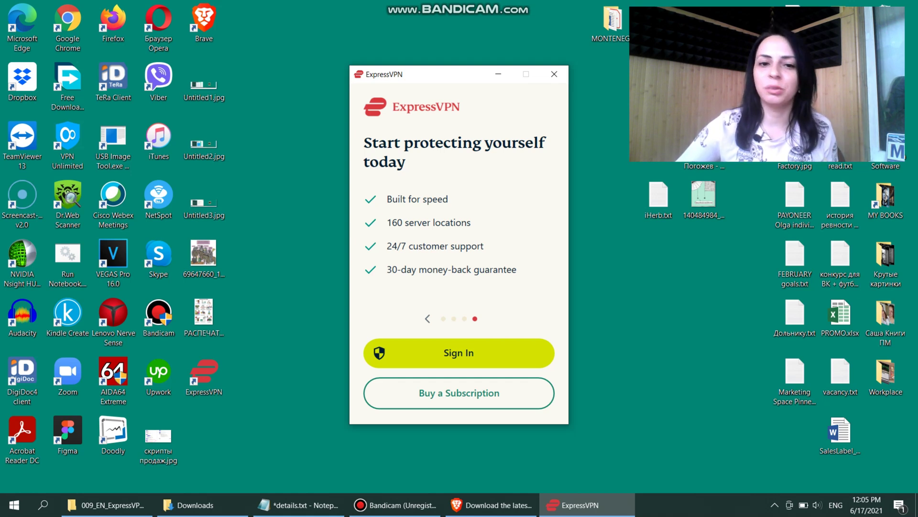
Step: Submit the sign-in details in the newly installed ExpressVPN app
{"action": "key", "text": "Return"}
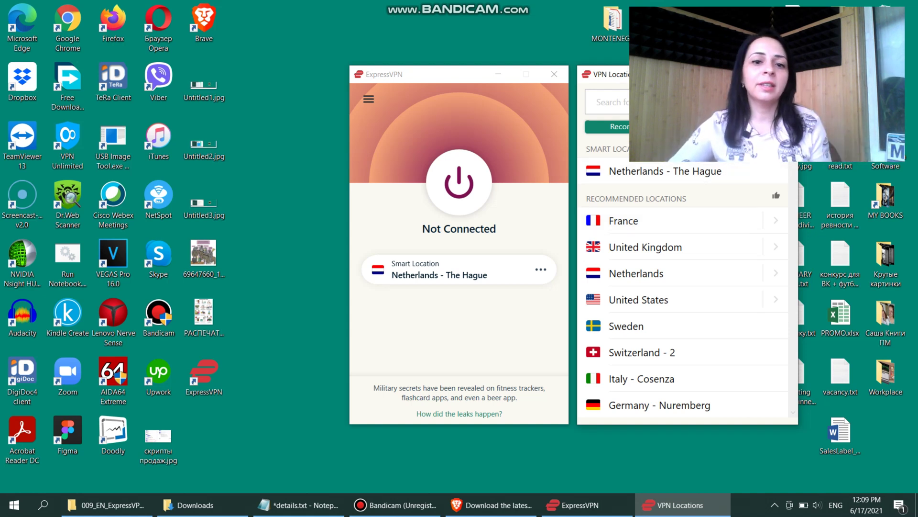
Step: Connect the VPN to the smart location, Netherlands - The Hague
{"action": "key", "text": "Return"}
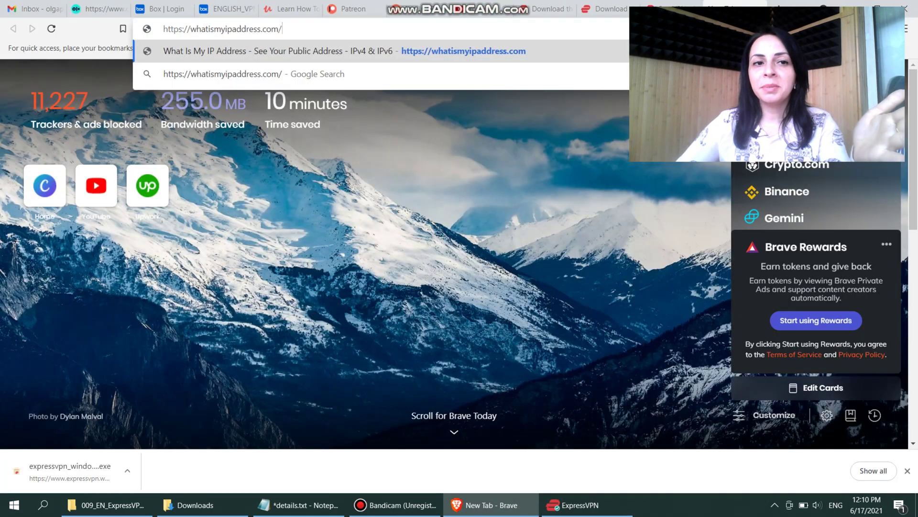
Step: Load whatismyipaddress.com to confirm the IP now shows as Netherlands
{"action": "key", "text": "Return"}
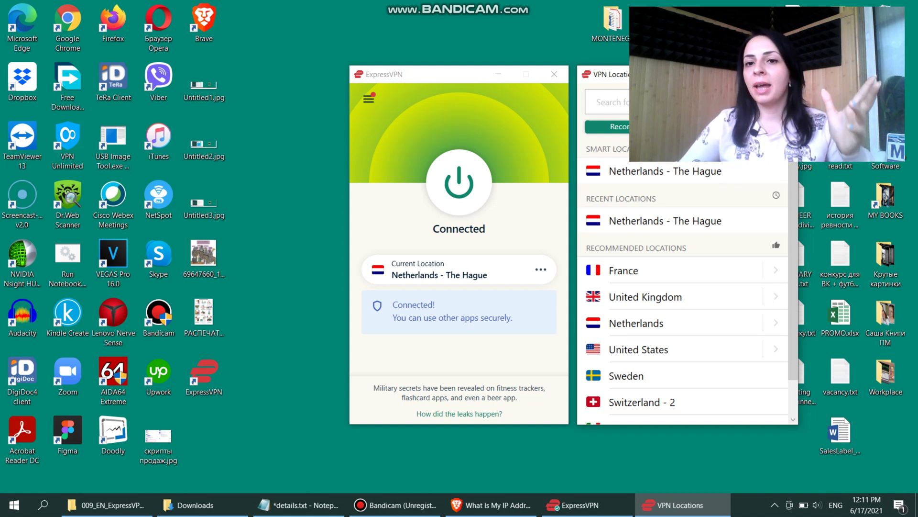
Step: Switch the VPN Locations list to All Locations to reach France - Paris - 1
{"action": "left_click", "coordinate": [699, 126]}
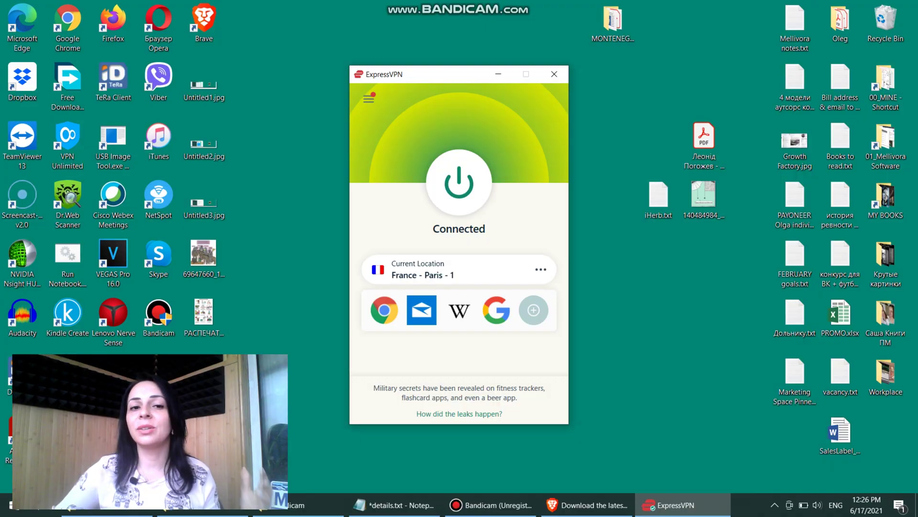
Step: Reopen VPN Locations from the main menu, where France - Paris - 1 now appears under recent locations
{"action": "left_click", "coordinate": [368, 98]}
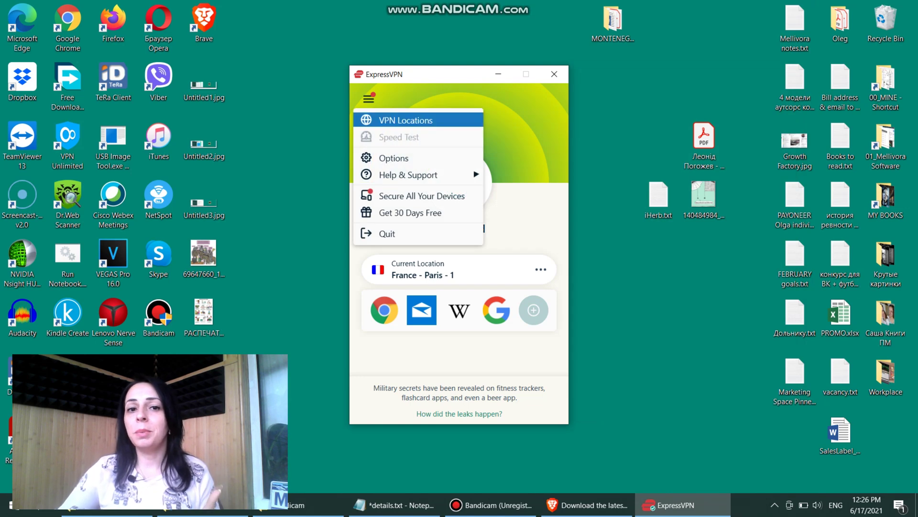
{"action": "left_click", "coordinate": [406, 120]}
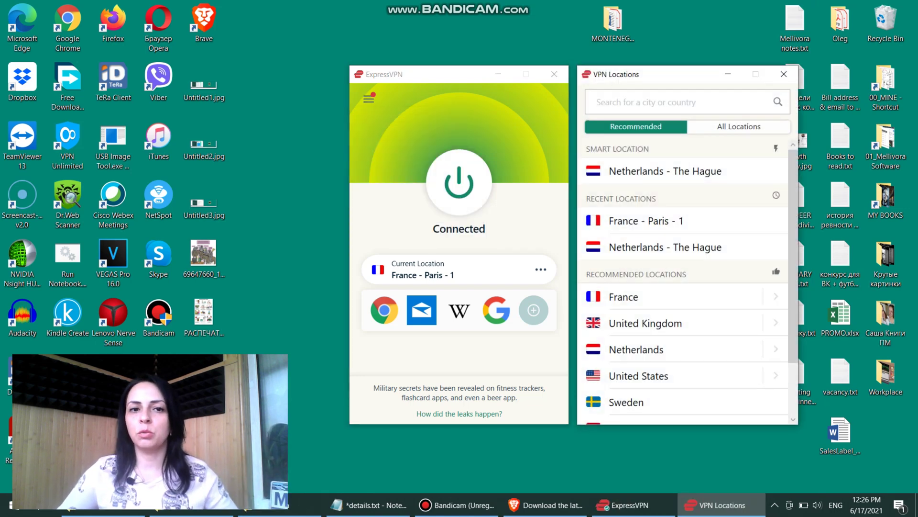
{"action": "left_click", "coordinate": [368, 98]}
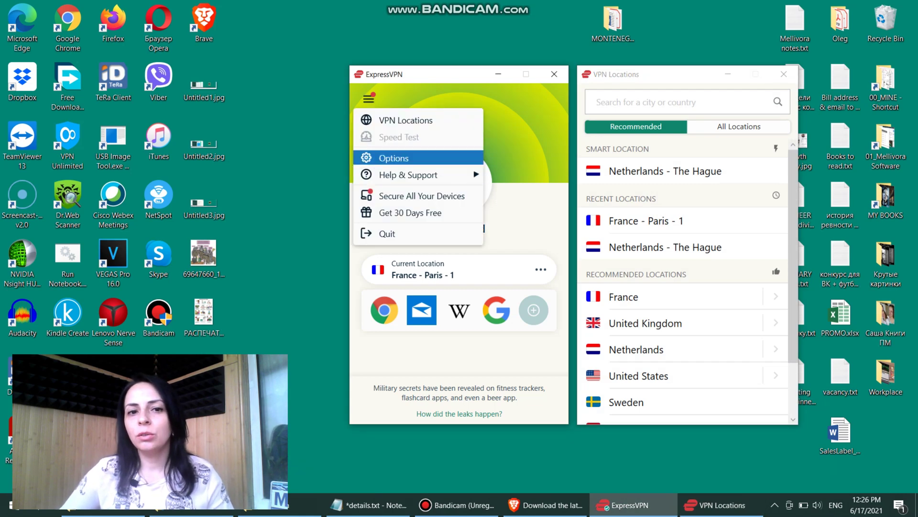
Step: Review General options, decline the Secure All Your Devices offer, and check the Account expiry of July 26, 2022
{"action": "left_click", "coordinate": [394, 158]}
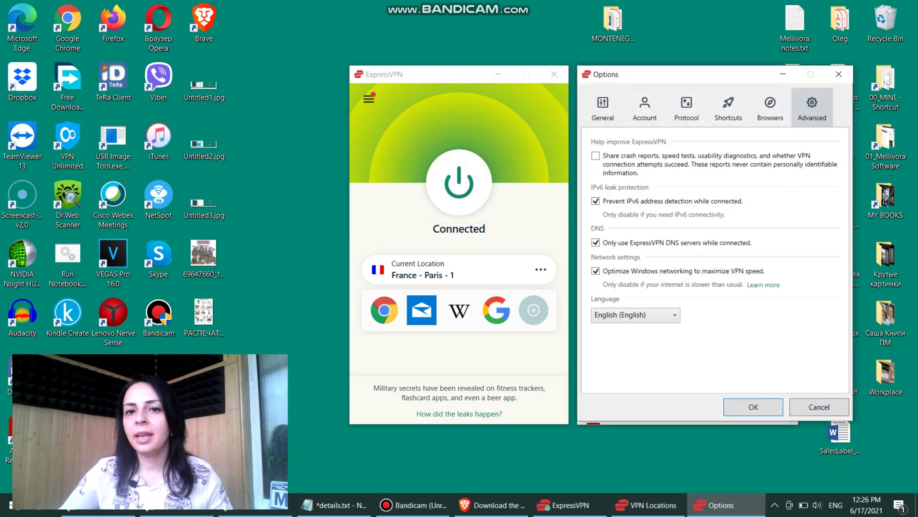
{"action": "left_click", "coordinate": [603, 108]}
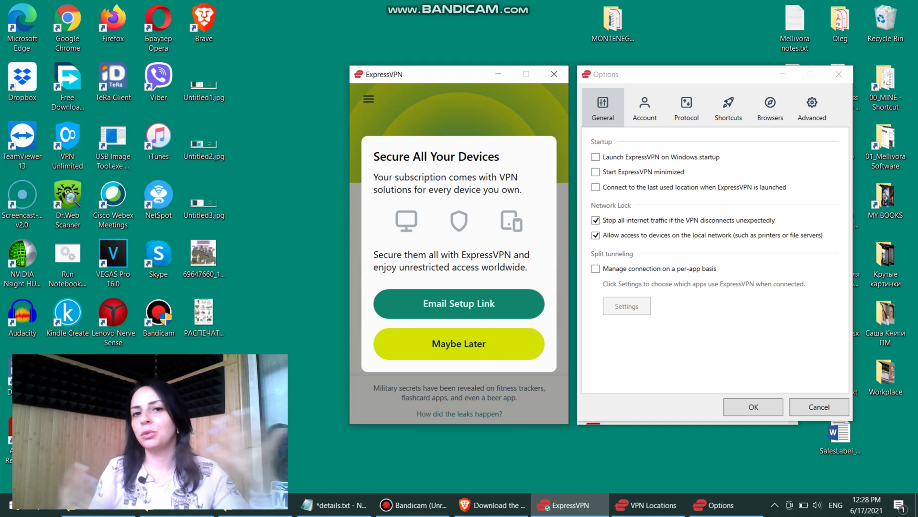
{"action": "left_click", "coordinate": [458, 344]}
{"action": "left_click", "coordinate": [644, 108]}
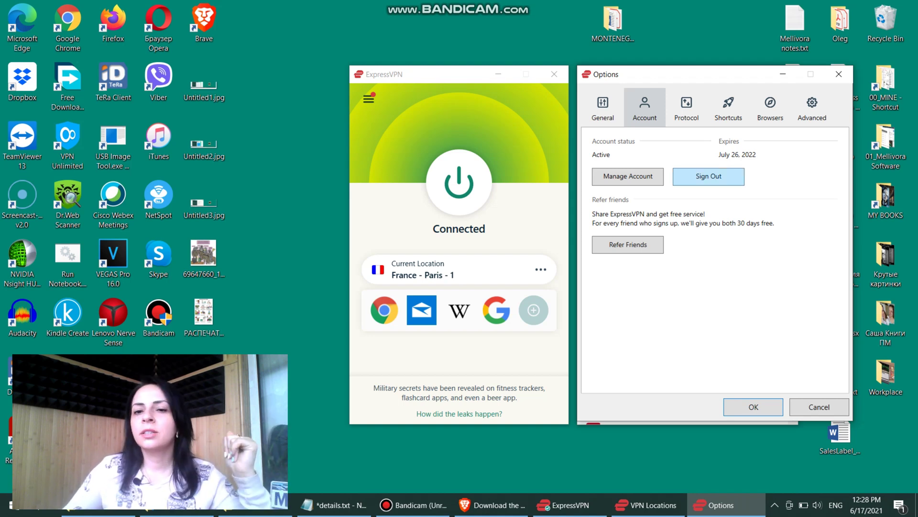
Step: Review the Protocol, Shortcuts, Browsers and Advanced options, then open the Support Website via Help & Support
{"action": "left_click", "coordinate": [687, 107]}
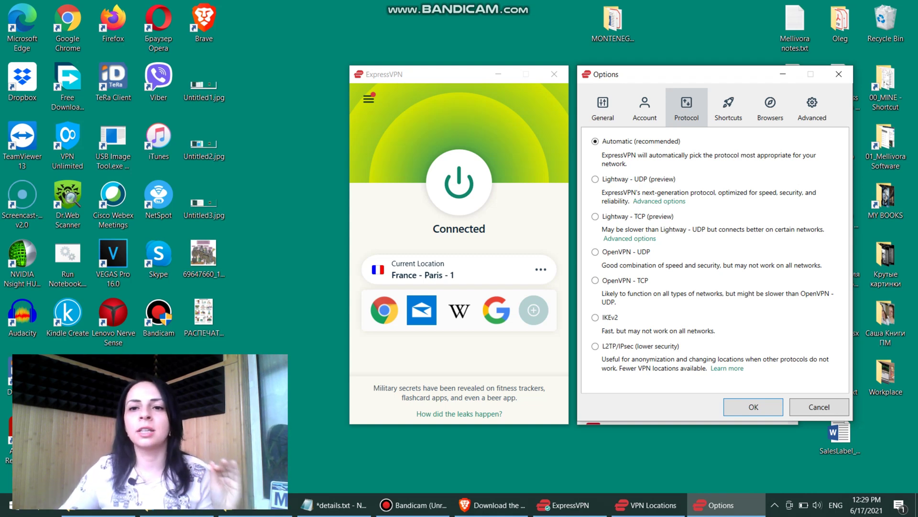
{"action": "key", "text": "ctrl+Tab"}
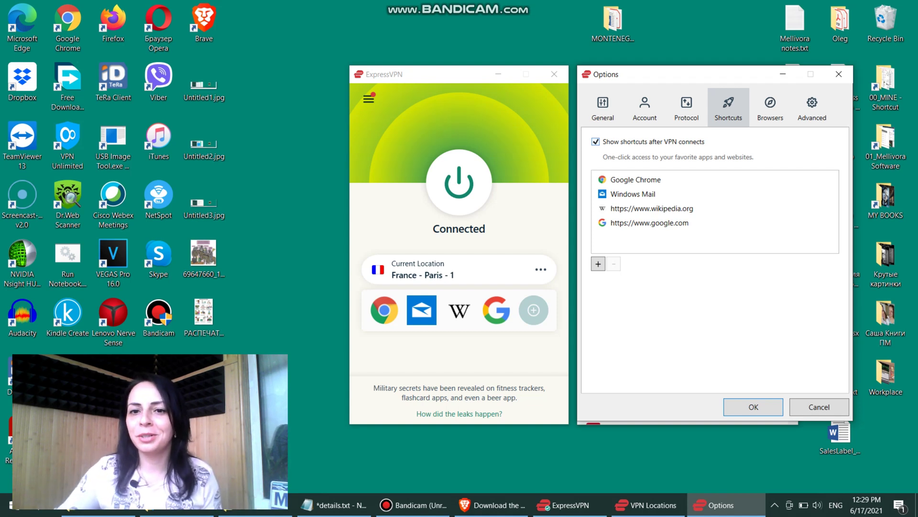
{"action": "key", "text": "ctrl+Tab"}
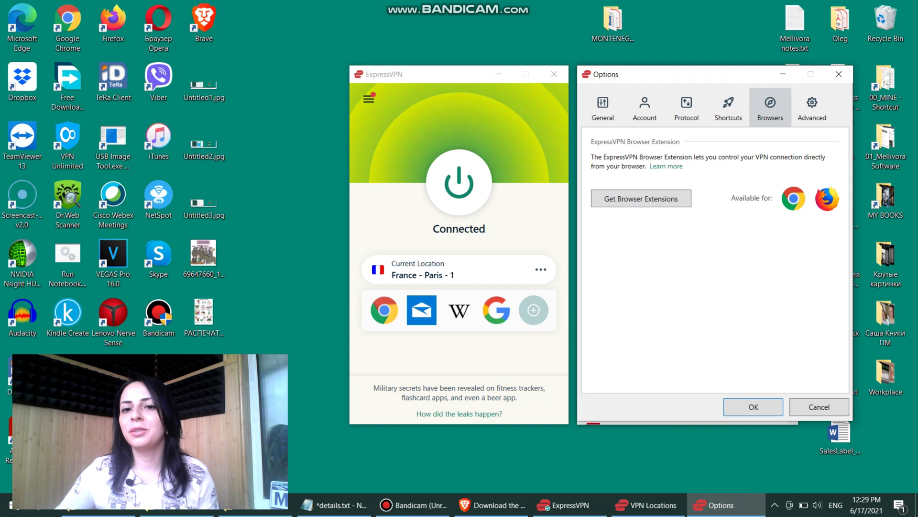
{"action": "key", "text": "ctrl+Tab"}
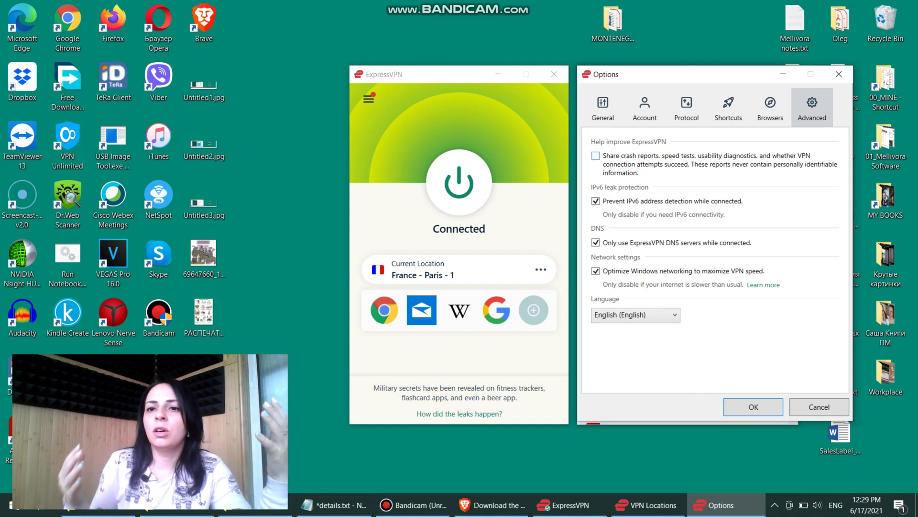
{"action": "left_click", "coordinate": [369, 98]}
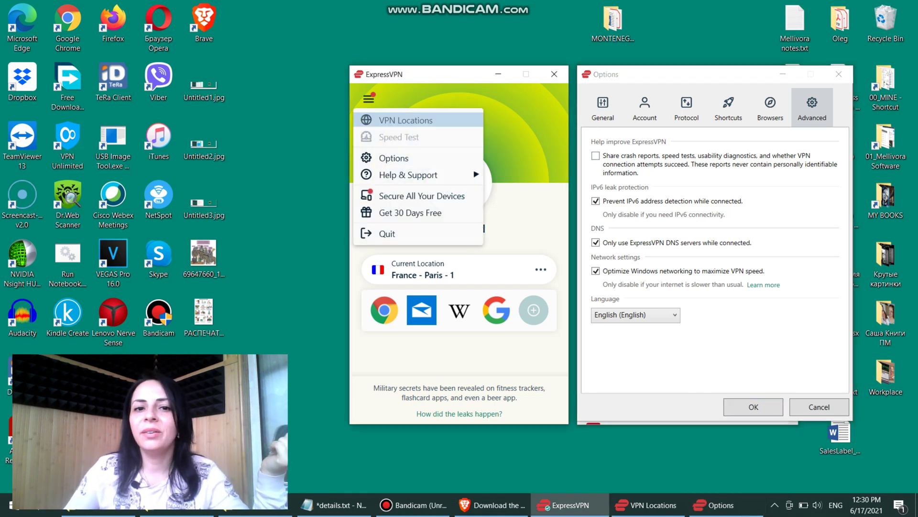
{"action": "mouse_move", "coordinate": [421, 174]}
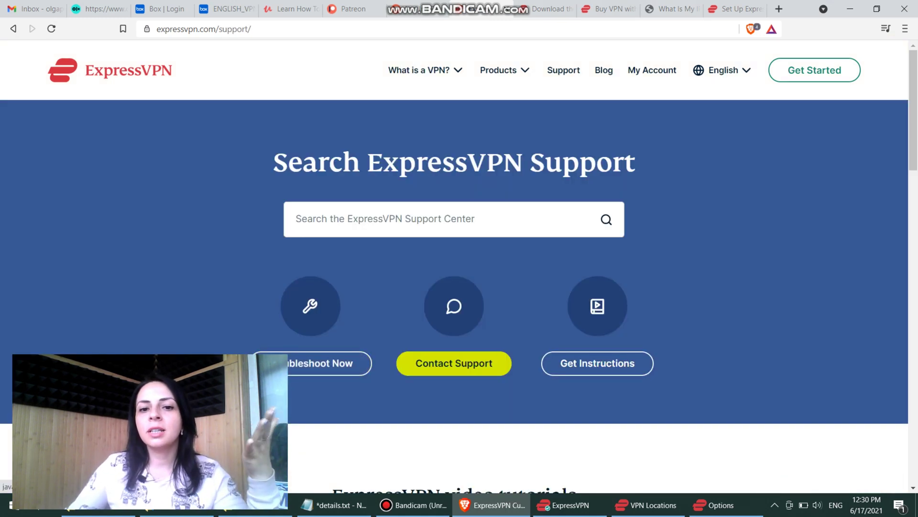
Step: Try the Contact Support chat and Troubleshoot articles, then return to the support home page
{"action": "left_click", "coordinate": [454, 363]}
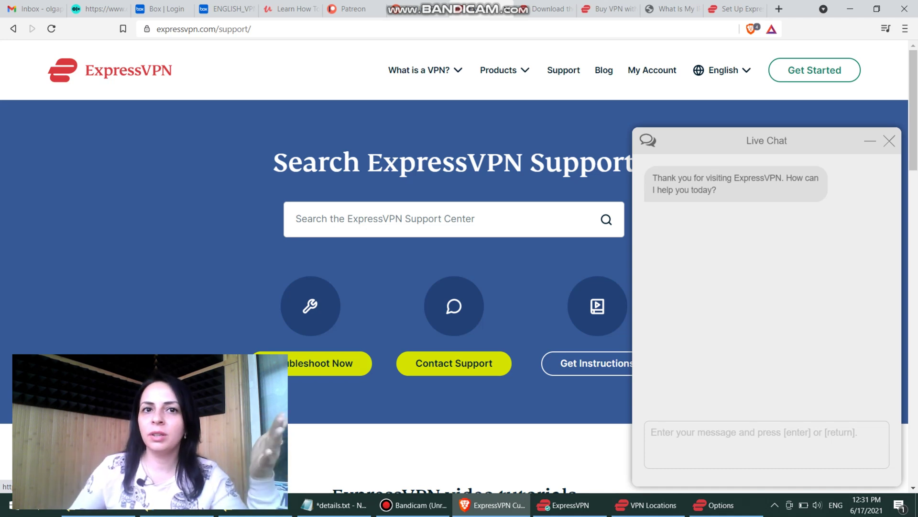
{"action": "left_click", "coordinate": [330, 363]}
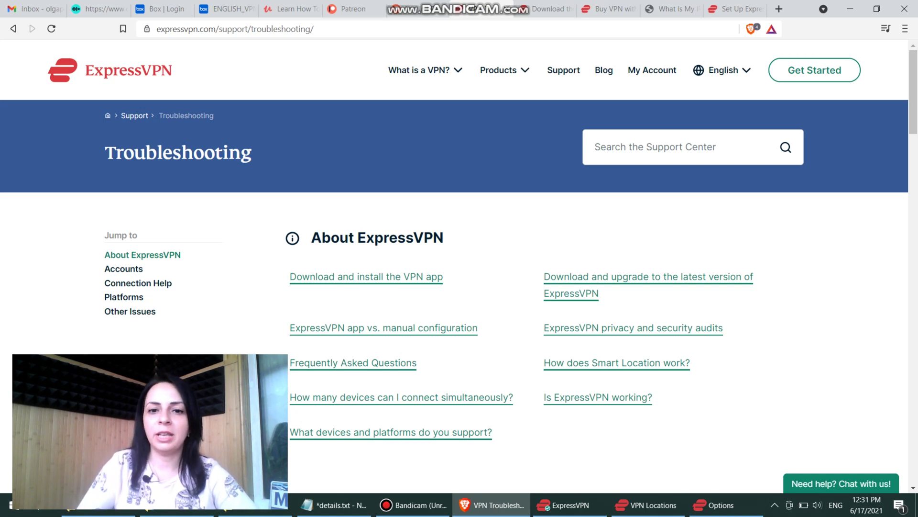
{"action": "left_click", "coordinate": [13, 29]}
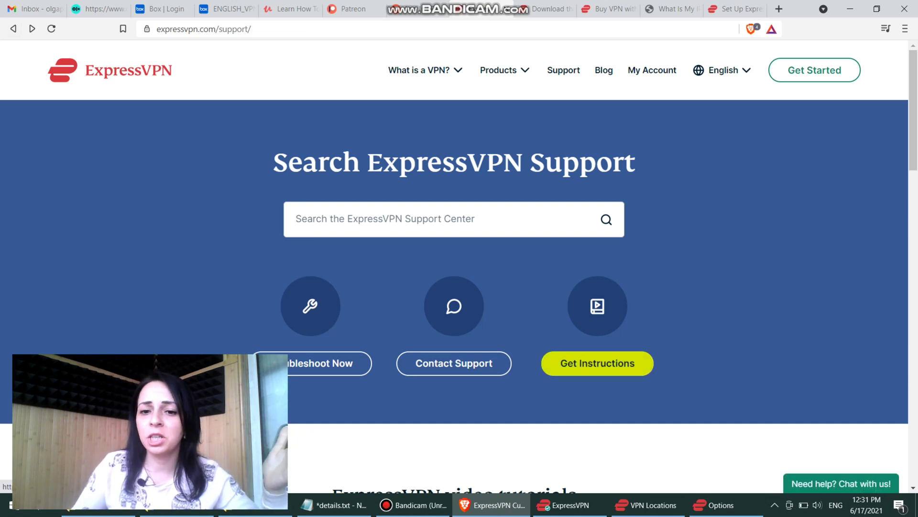
Step: Open the Windows 7, 8, 10 and higher app setup guide under Get Instructions
{"action": "left_click", "coordinate": [598, 363]}
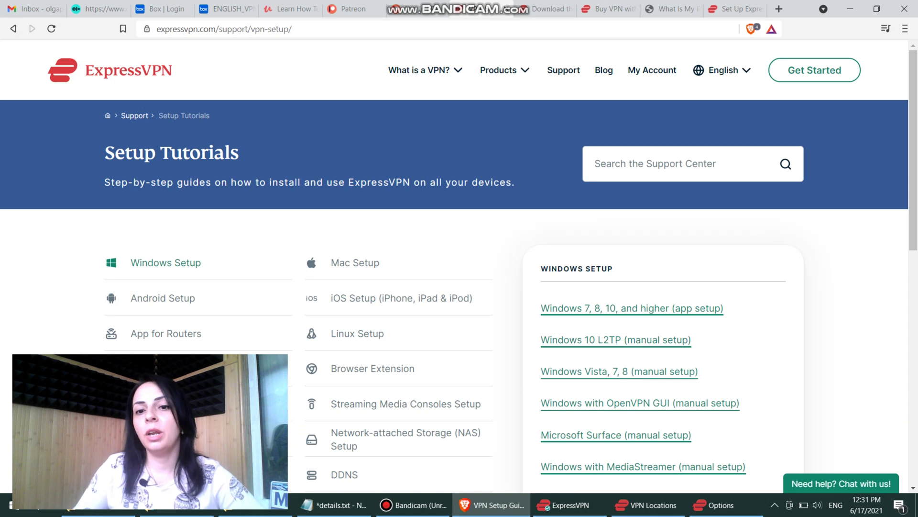
{"action": "left_click", "coordinate": [632, 308]}
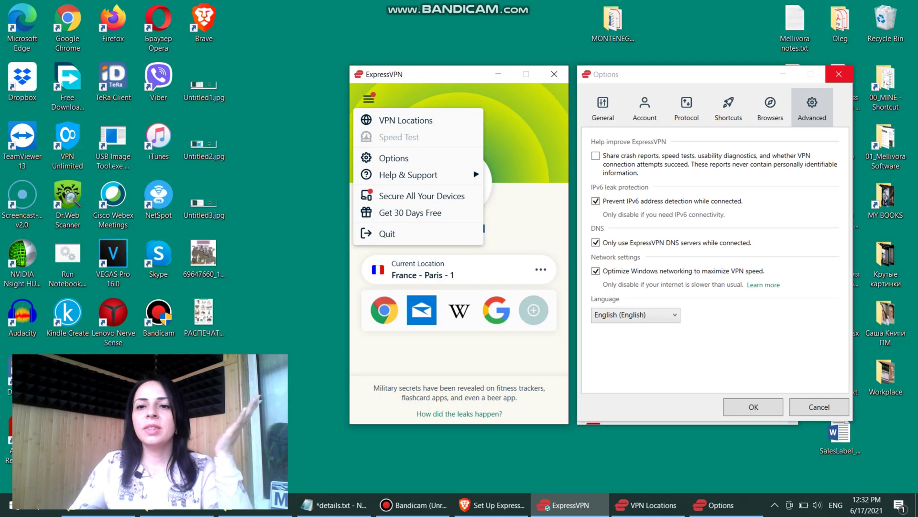
{"action": "key", "text": "Escape"}
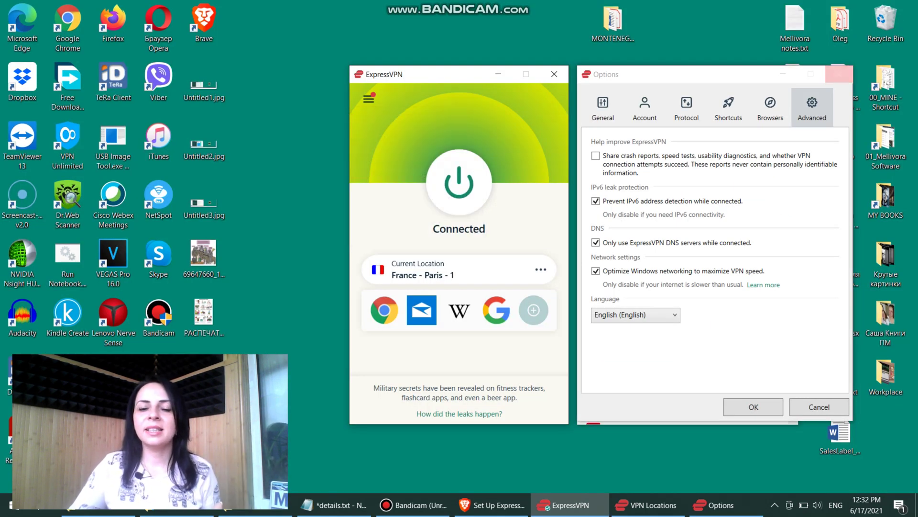
Step: Close the Options window and scroll through the ExpressVPN 10.3.0 for Windows download page in Brave
{"action": "key", "text": "Escape"}
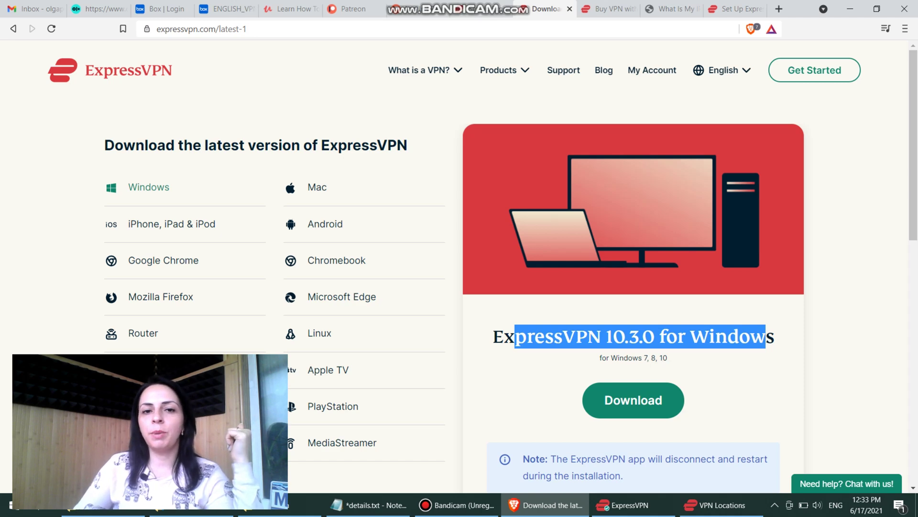
{"action": "scroll", "coordinate": [512, 287], "scroll_direction": "down", "scroll_amount": 4}
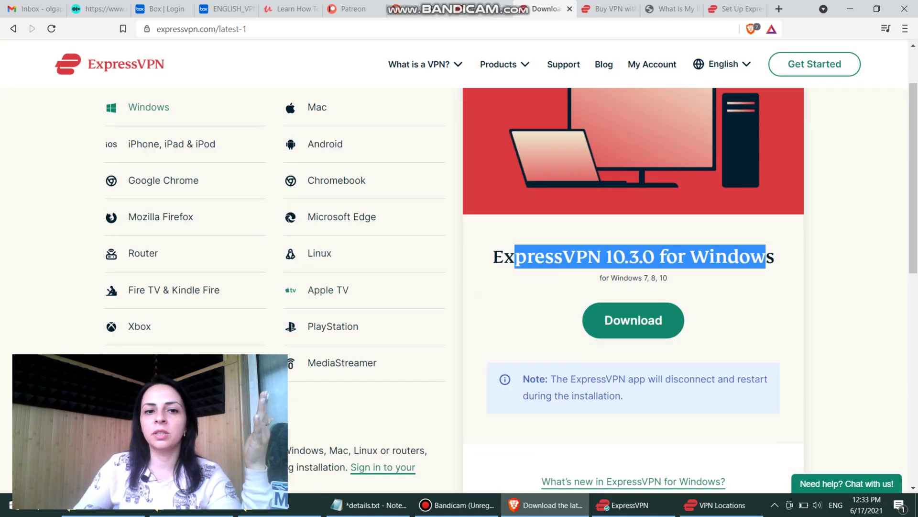
{"action": "scroll", "coordinate": [512, 287], "scroll_direction": "up", "scroll_amount": 4}
{"action": "scroll", "coordinate": [511, 287], "scroll_direction": "down", "scroll_amount": 2}
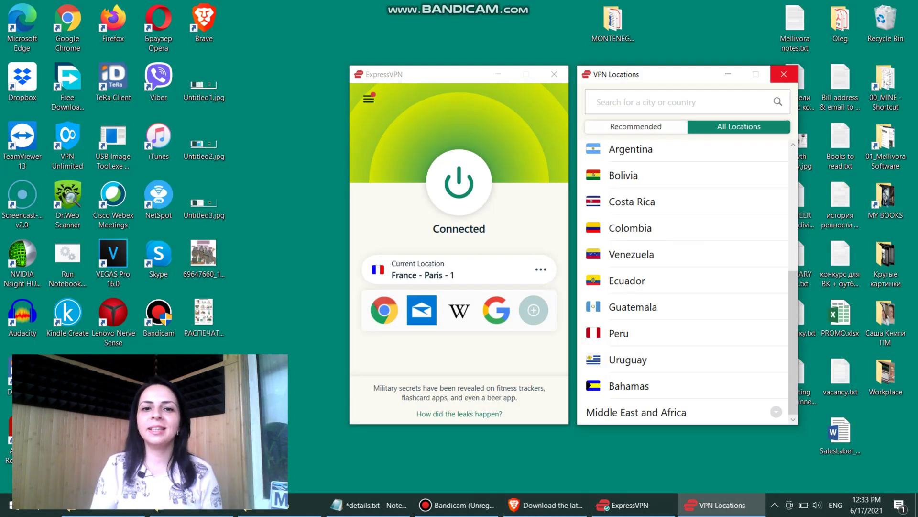
Step: Disconnect the VPN from France - Paris - 1 with the power button
{"action": "left_click", "coordinate": [459, 182]}
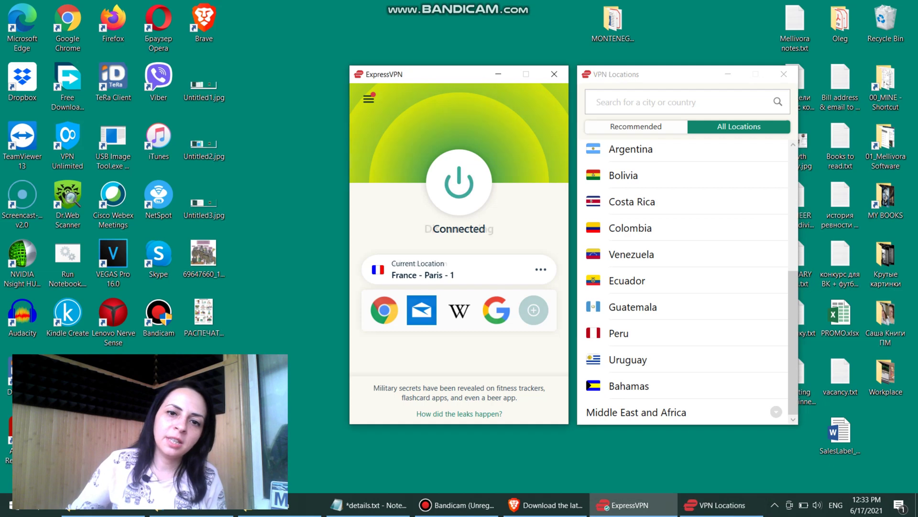